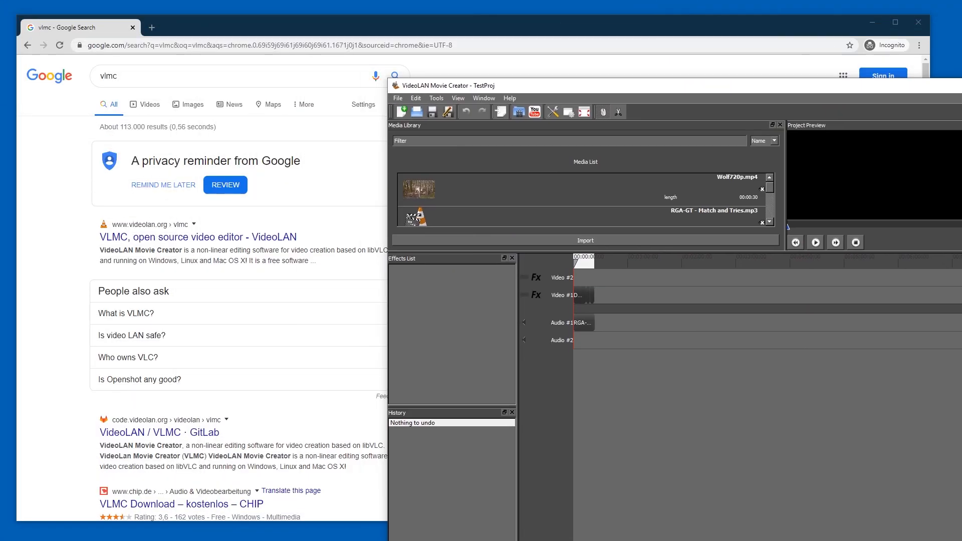
Place Wolf720p.mp4 from the Media List onto Video #1, then close the editor window
left_click_drag(827, 85, 671, 60)
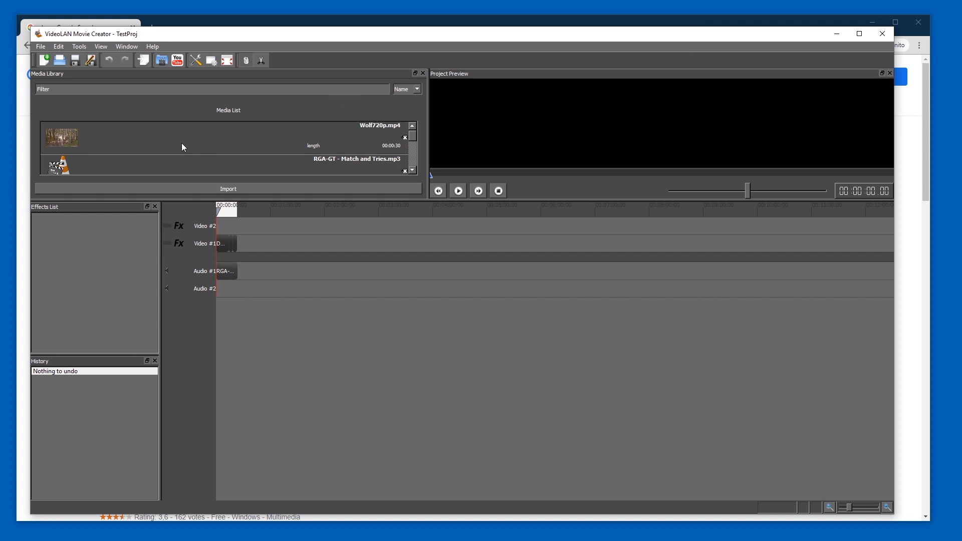
left_click_drag(74, 142, 260, 243)
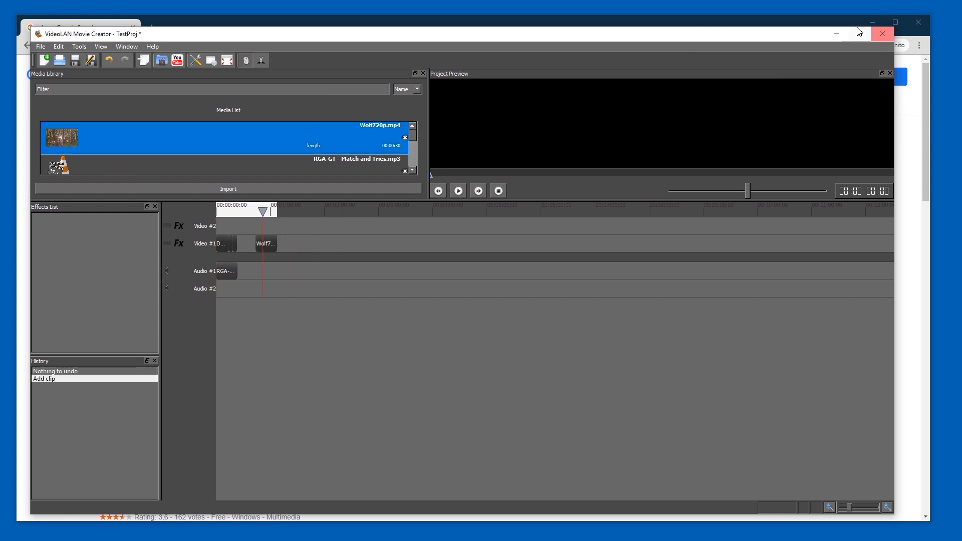
left_click(881, 34)
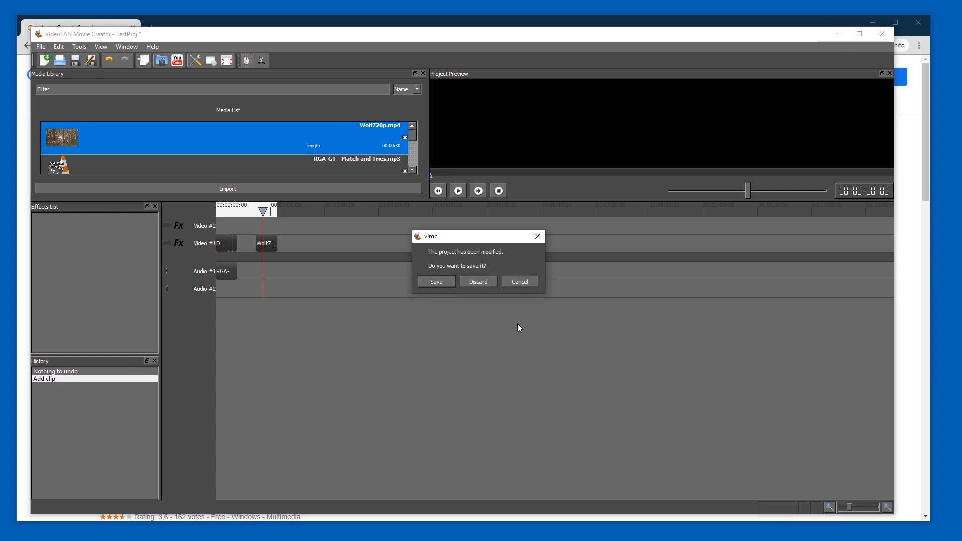
Discard the project, open the VLMC GitLab result in a new tab, and return to the search results
left_click(486, 280)
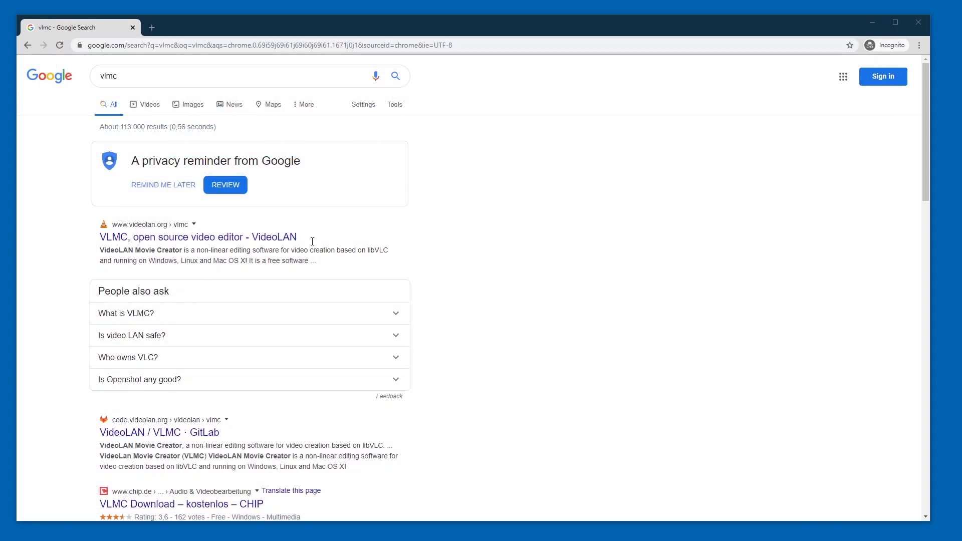
left_click(192, 237)
scroll(255, 212, "down", 4)
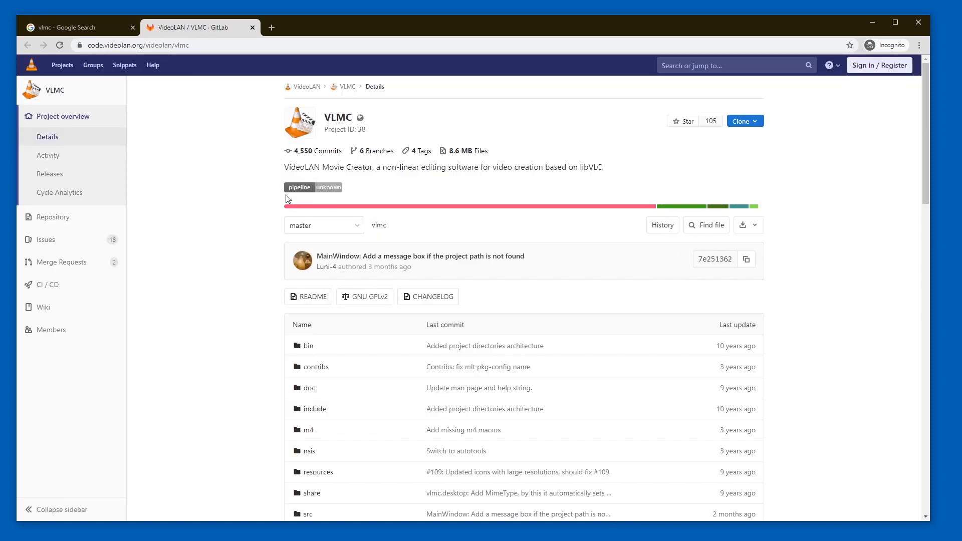
key("ctrl+shift+Tab")
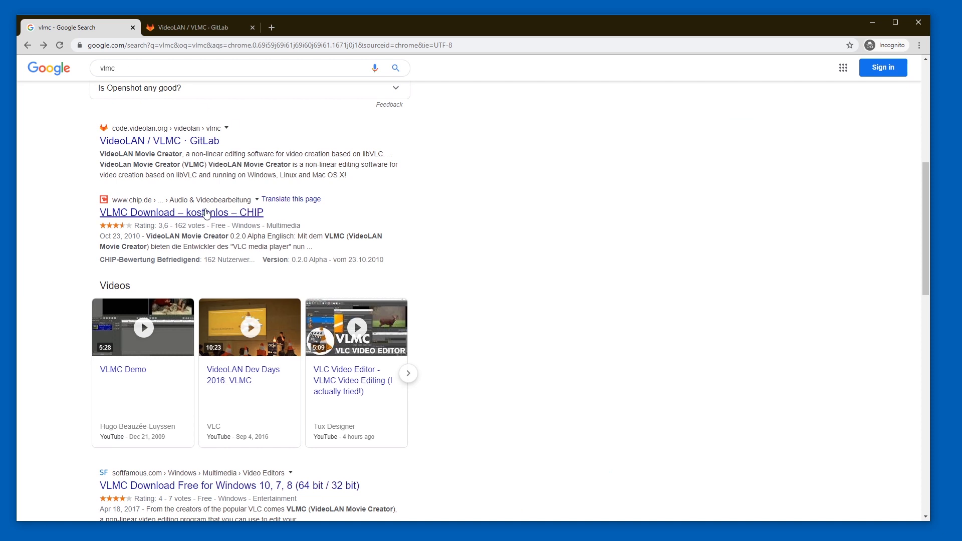
Download vlmc-0.2.0.exe from CHIP via manual installation and the CHIP Online server
left_click(167, 212)
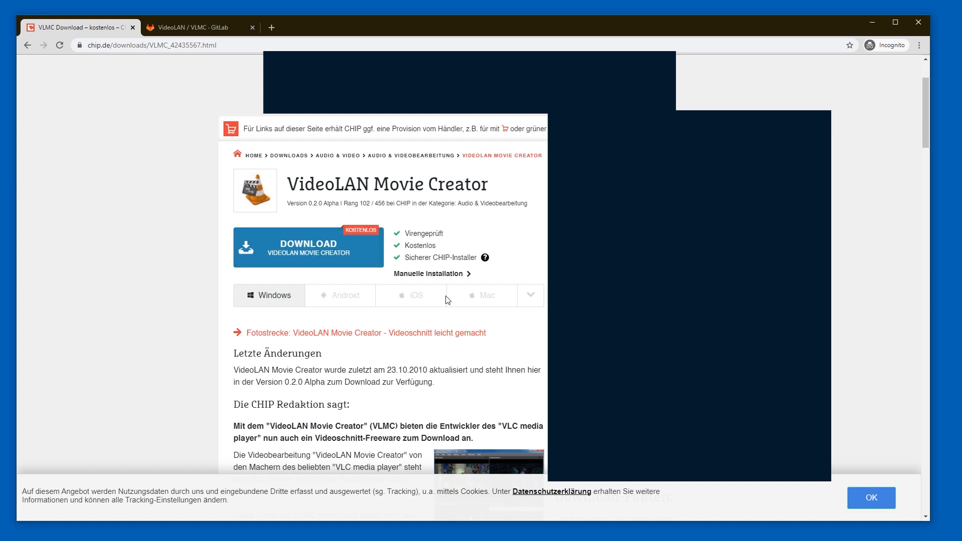
left_click(418, 275)
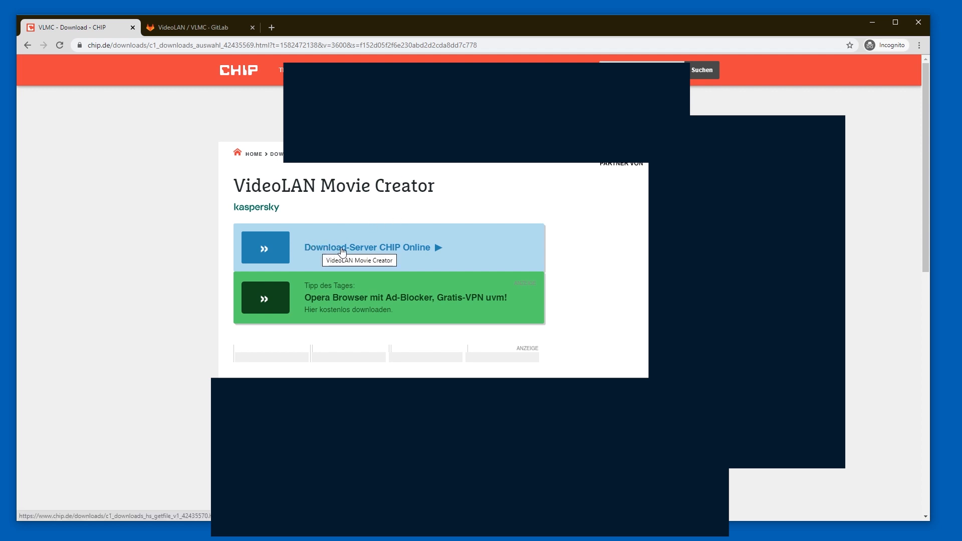
left_click(381, 249)
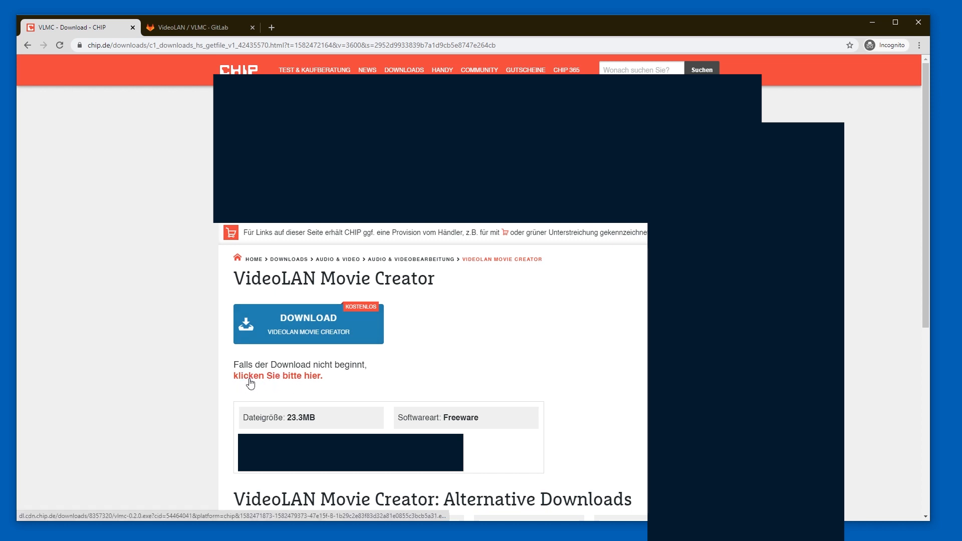
left_click_drag(323, 379, 251, 364)
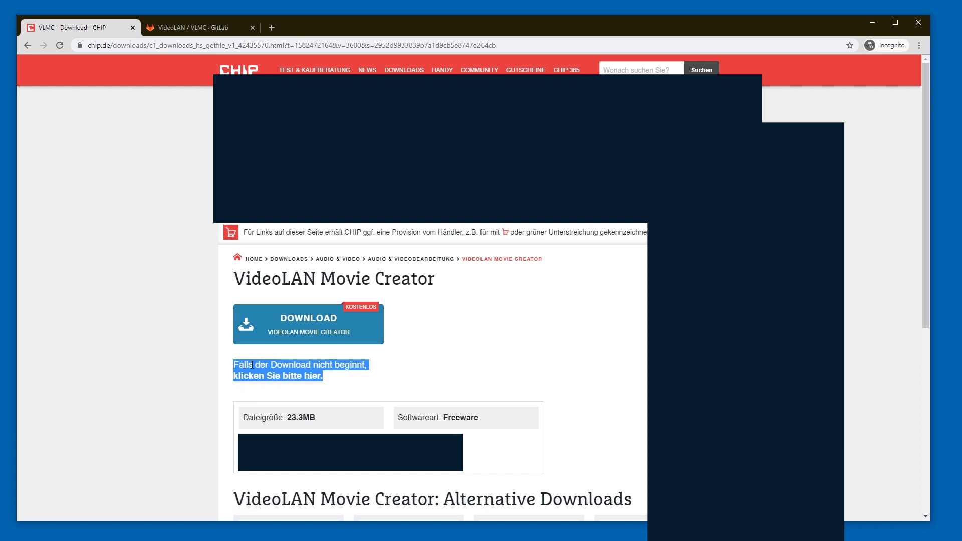
left_click(288, 378)
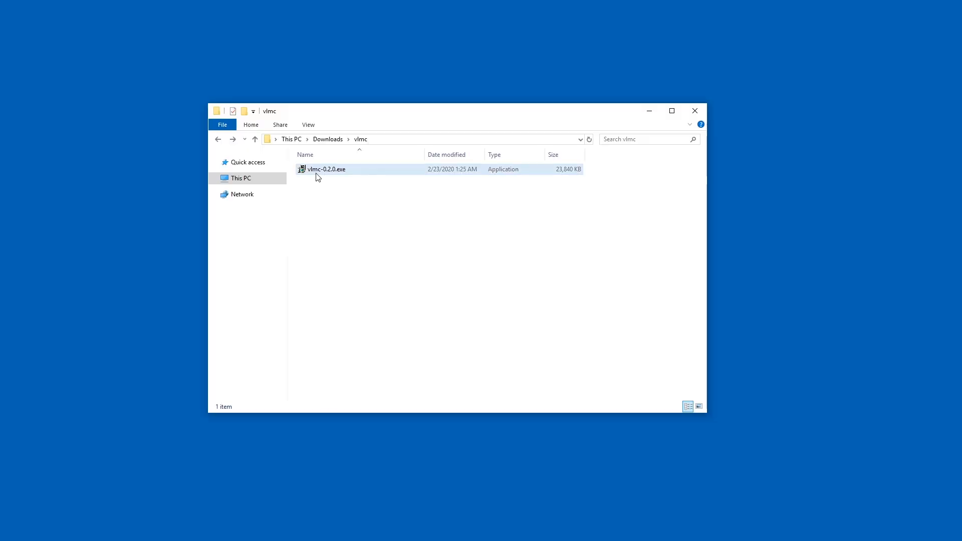
Run vlmc-0.2.0.exe, allow changes, and cancel setup at the license agreement
double_click(325, 169)
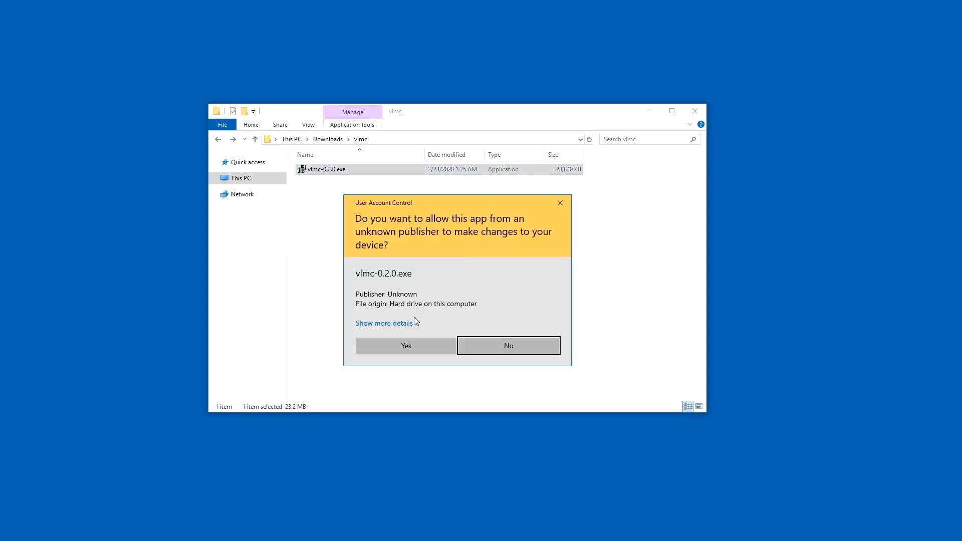
left_click(407, 345)
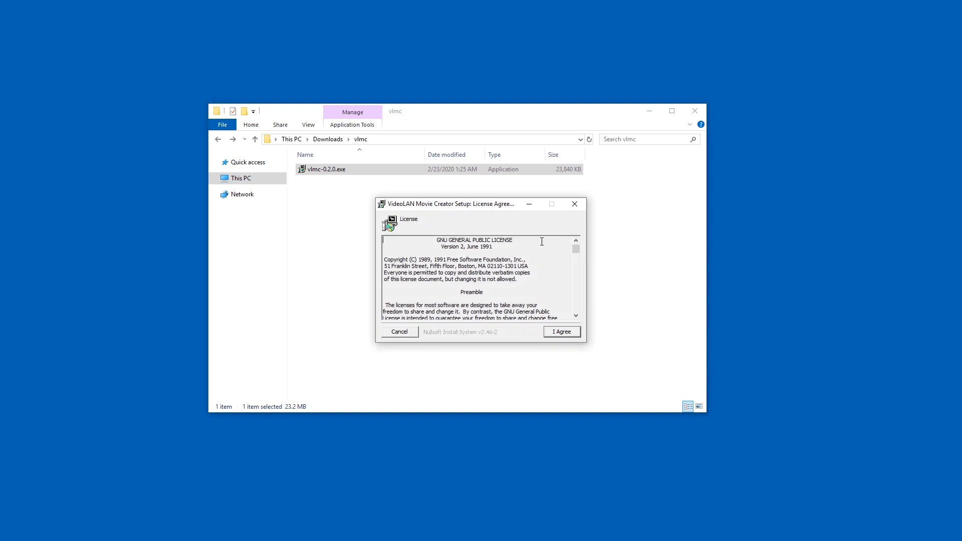
left_click(574, 204)
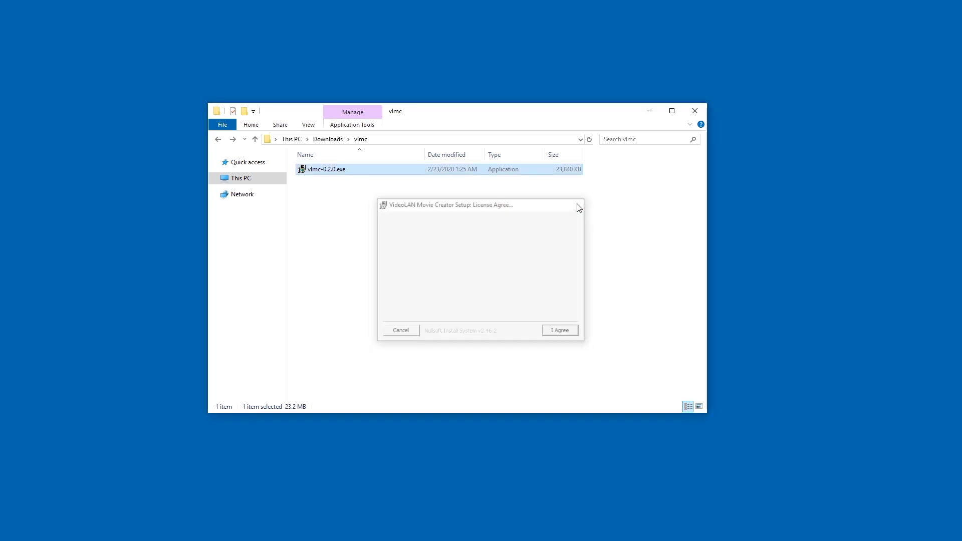
Extract vlmc-0.2.0.exe into a vlmc-0.2.0 folder with 7-Zip and launch vlmc.exe from it
right_click(316, 172)
mouse_move(227, 220)
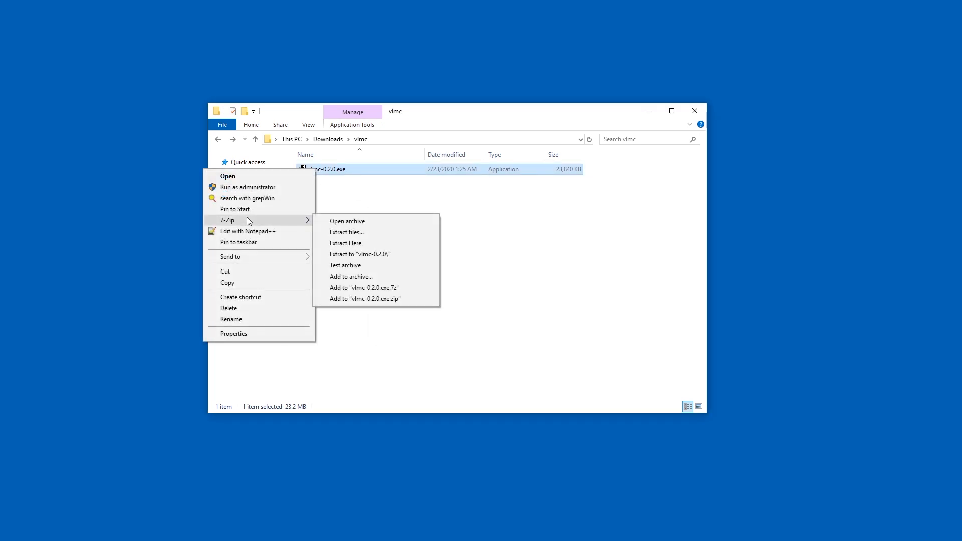
left_click(359, 254)
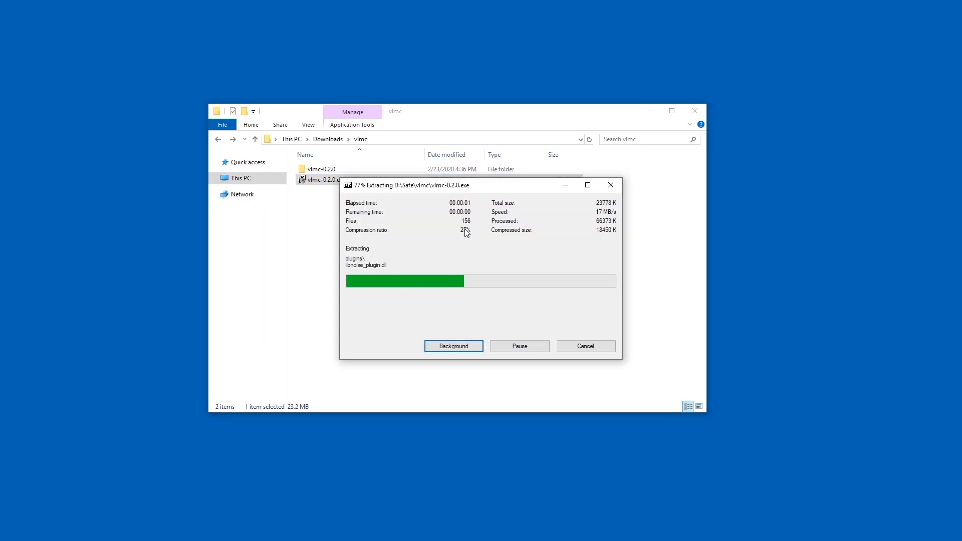
double_click(321, 169)
double_click(316, 253)
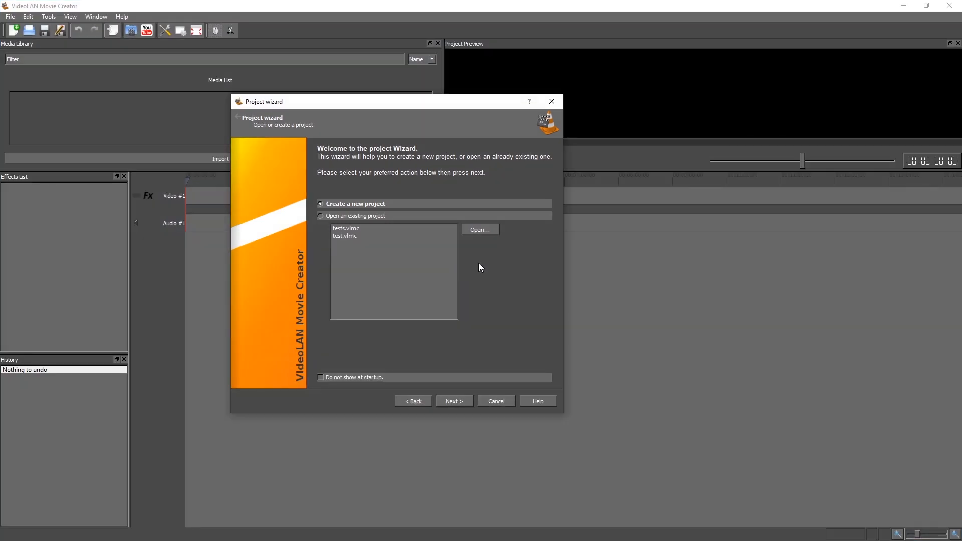
Load the tests.vlmc project through the wizard and show Help > About confirming 0.2.0 alpha
double_click(385, 229)
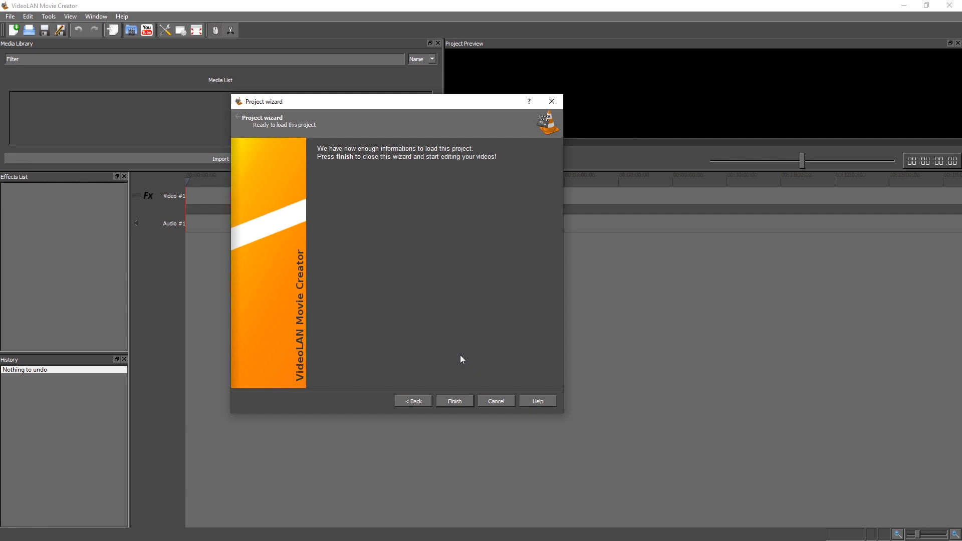
left_click(455, 402)
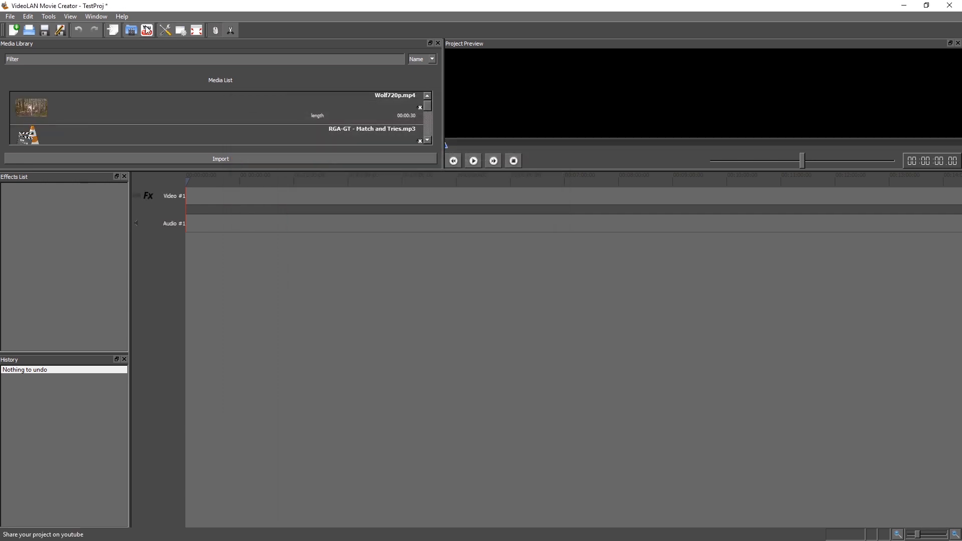
left_click(122, 16)
left_click(138, 34)
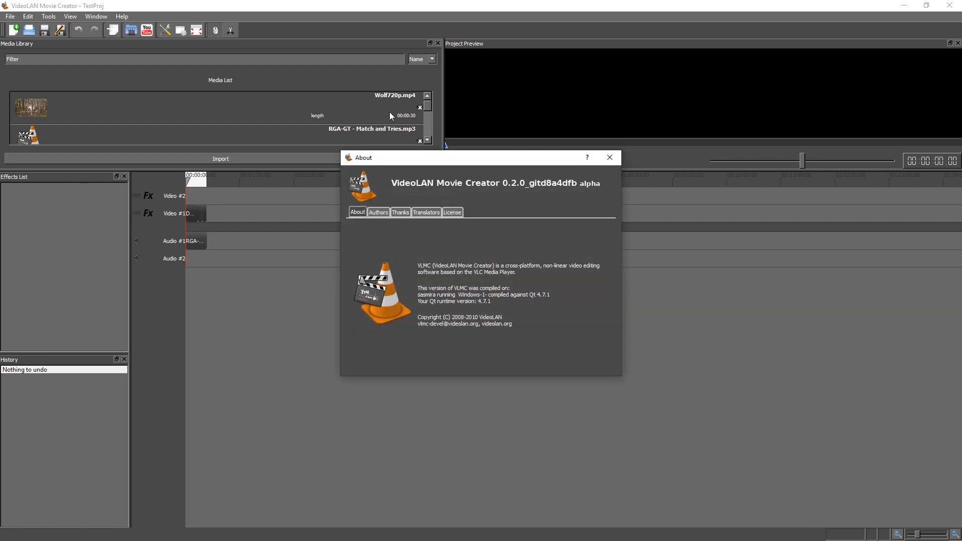